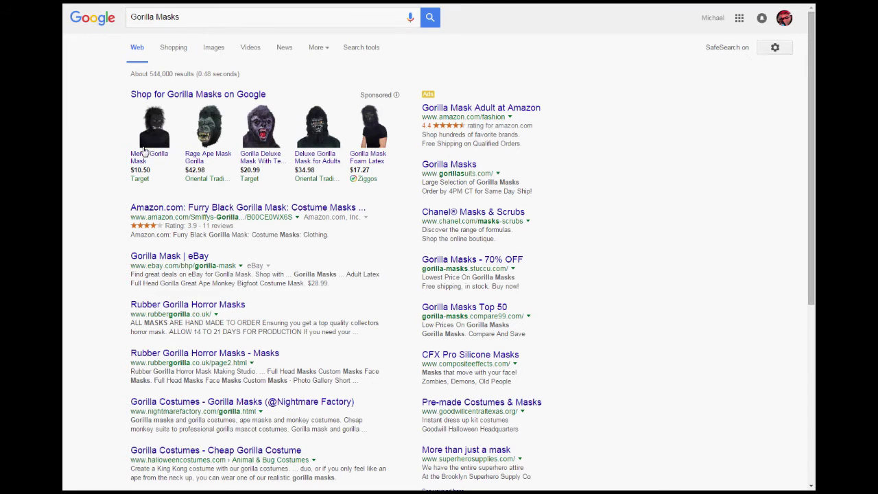
Open the Google Shopping results for Gorilla Masks and browse the product listings
{"action": "mouse_move", "coordinate": [162, 178]}
{"action": "left_click", "coordinate": [203, 100]}
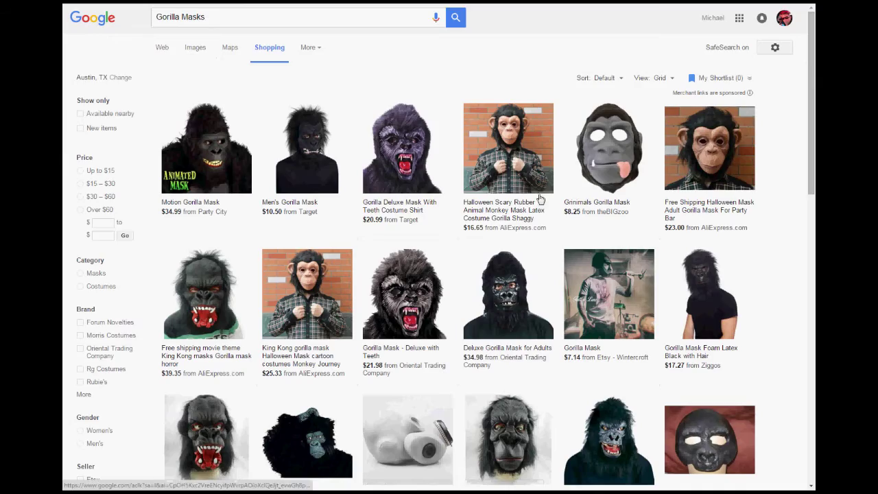
{"action": "scroll", "coordinate": [539, 199], "scroll_direction": "down", "scroll_amount": 7}
{"action": "scroll", "coordinate": [541, 209], "scroll_direction": "down", "scroll_amount": 3}
{"action": "scroll", "coordinate": [540, 209], "scroll_direction": "up", "scroll_amount": 12}
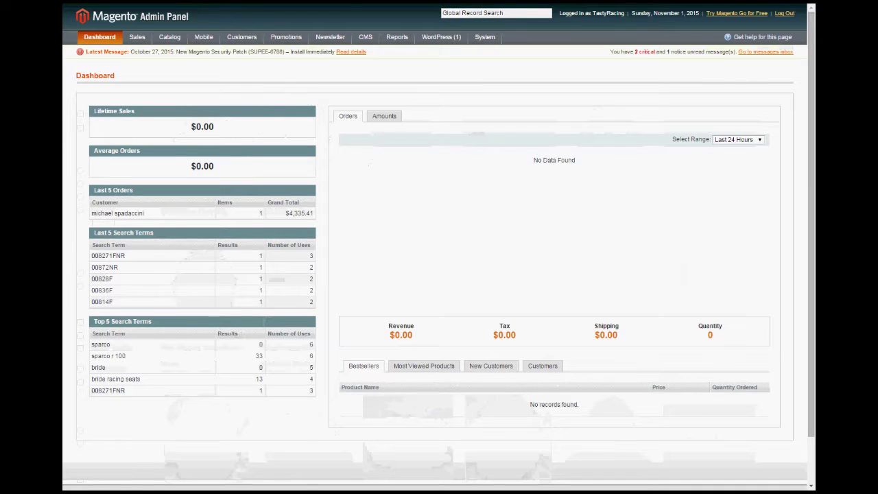
Switch to the Magento admin panel and open Magento Connect Manager
{"action": "mouse_move", "coordinate": [470, 46]}
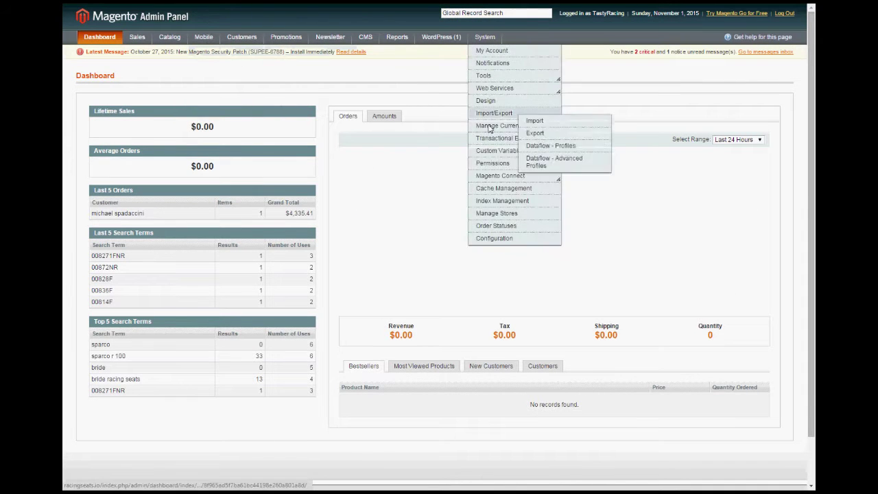
{"action": "mouse_move", "coordinate": [521, 176]}
{"action": "left_click", "coordinate": [555, 184]}
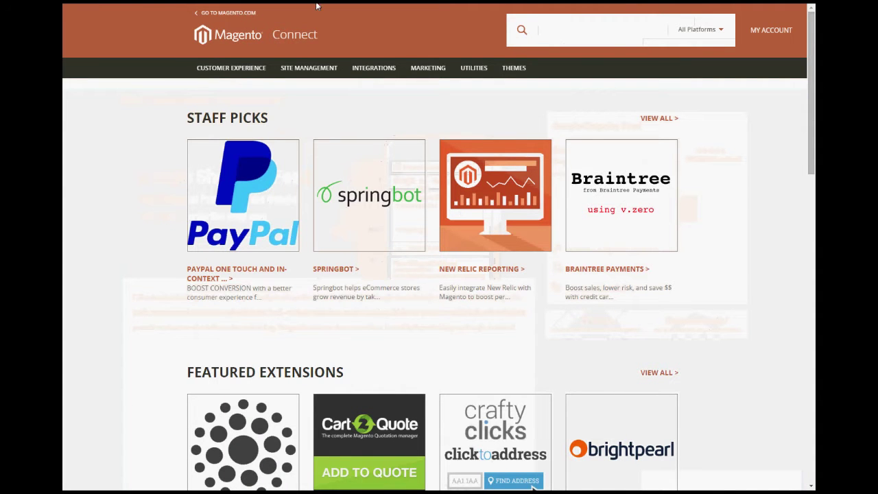
Search Magento Connect for "google shopping feed" across all platforms
{"action": "left_click", "coordinate": [597, 33]}
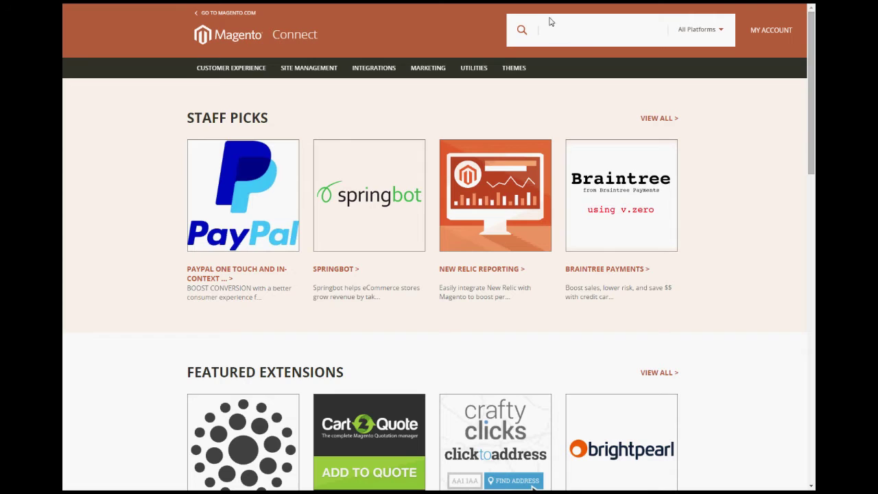
{"action": "type", "text": "google shopping feed"}
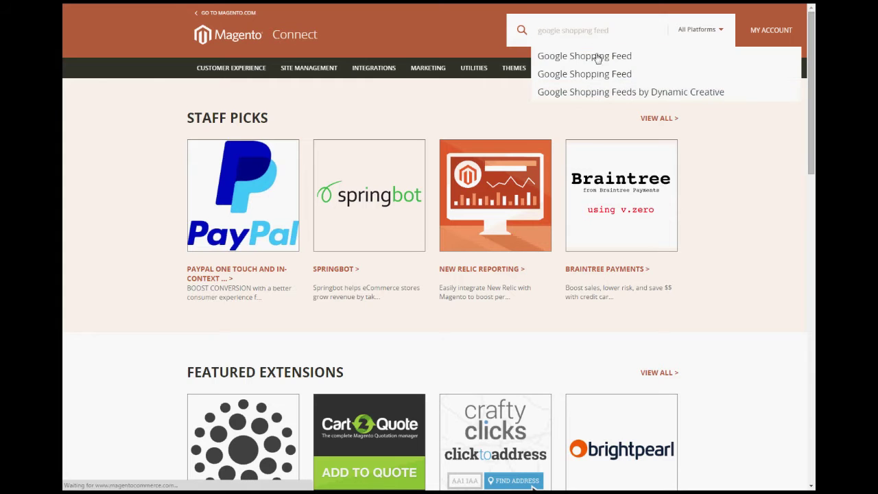
{"action": "left_click", "coordinate": [597, 60]}
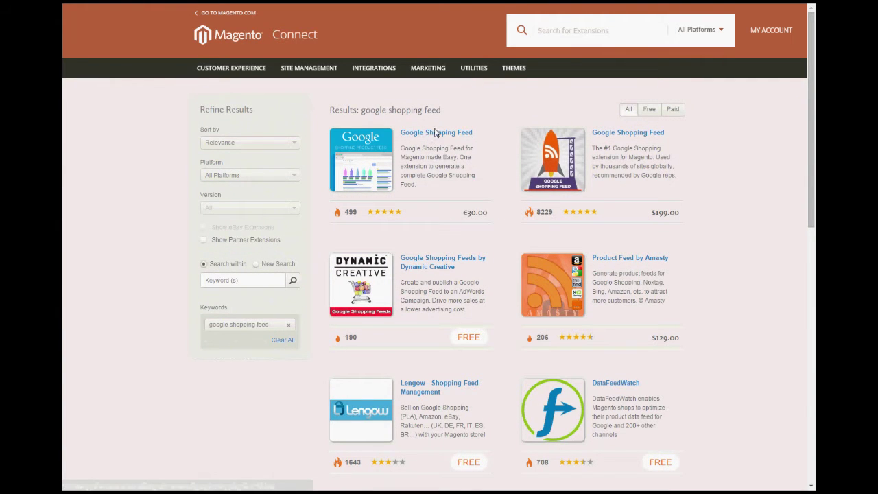
Open the €30.00 Google Shopping Feed extension and read through its overview
{"action": "left_click", "coordinate": [581, 149]}
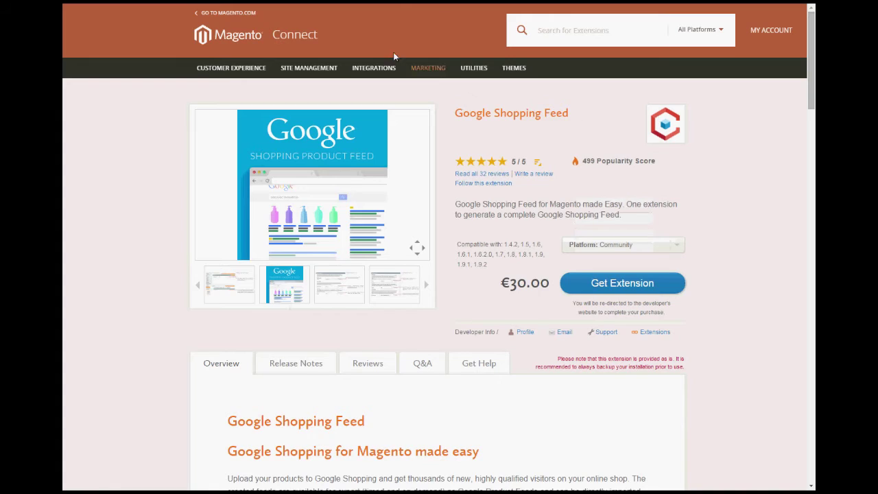
{"action": "scroll", "coordinate": [461, 197], "scroll_direction": "down", "scroll_amount": 9}
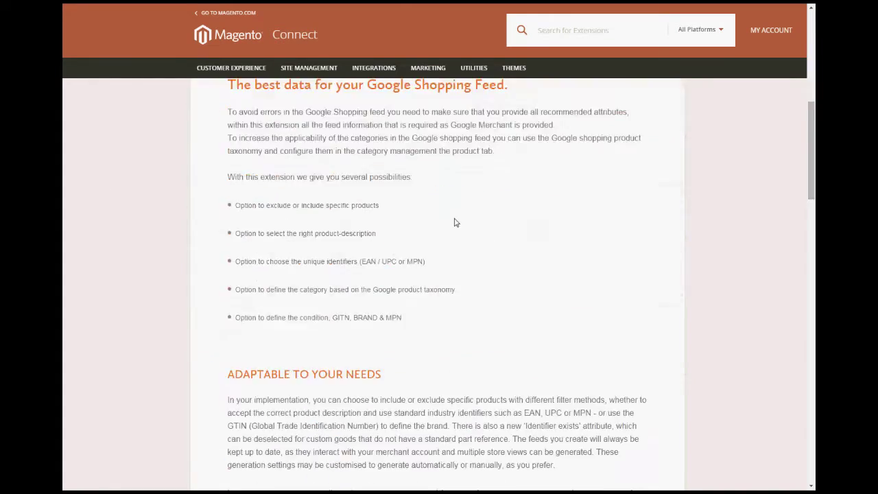
{"action": "scroll", "coordinate": [452, 226], "scroll_direction": "up", "scroll_amount": 9}
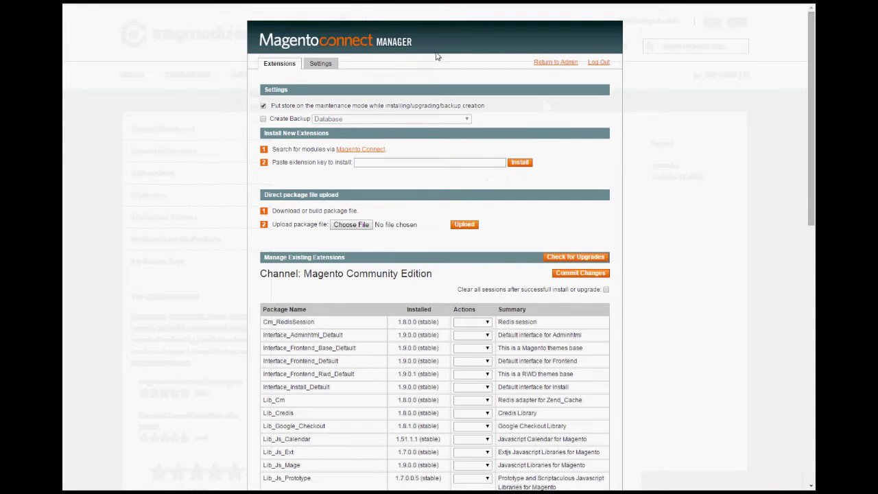
Open the file selection for the direct package upload in Magento Connect Manager, and cancel it
{"action": "left_click", "coordinate": [362, 227]}
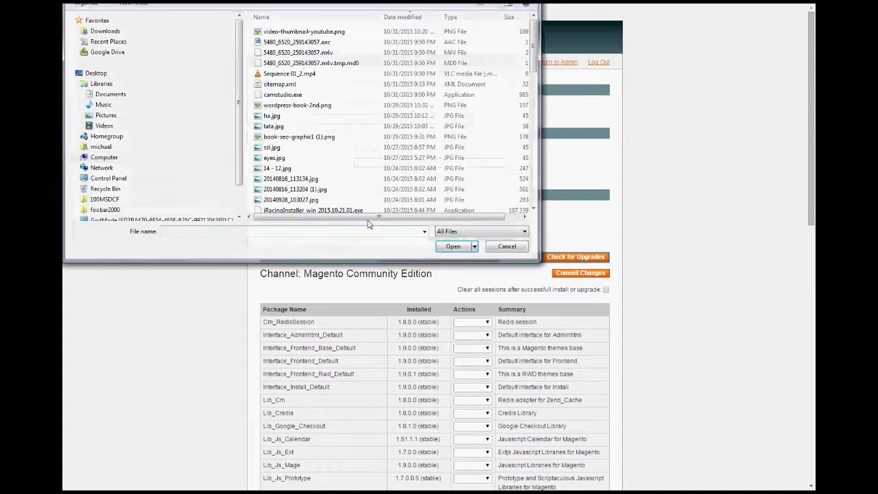
{"action": "left_click", "coordinate": [500, 250]}
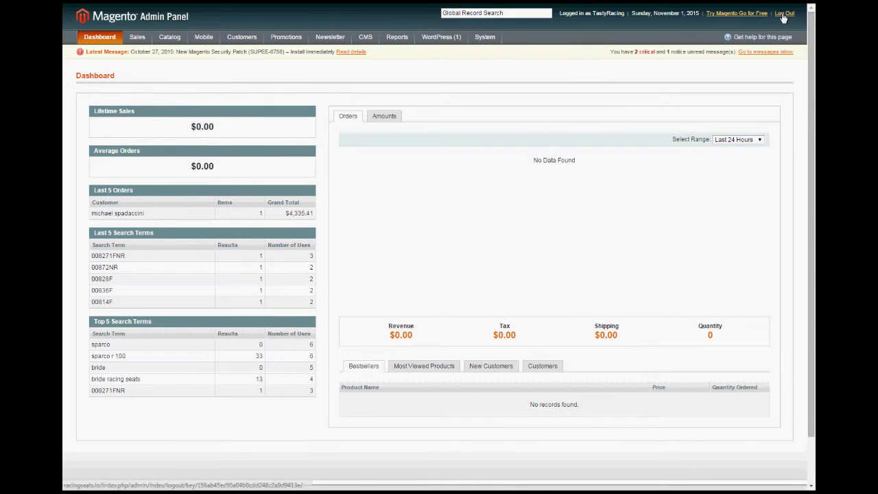
Return to the Magento admin panel and open Cache Management to check the cache types' status
{"action": "mouse_move", "coordinate": [487, 43]}
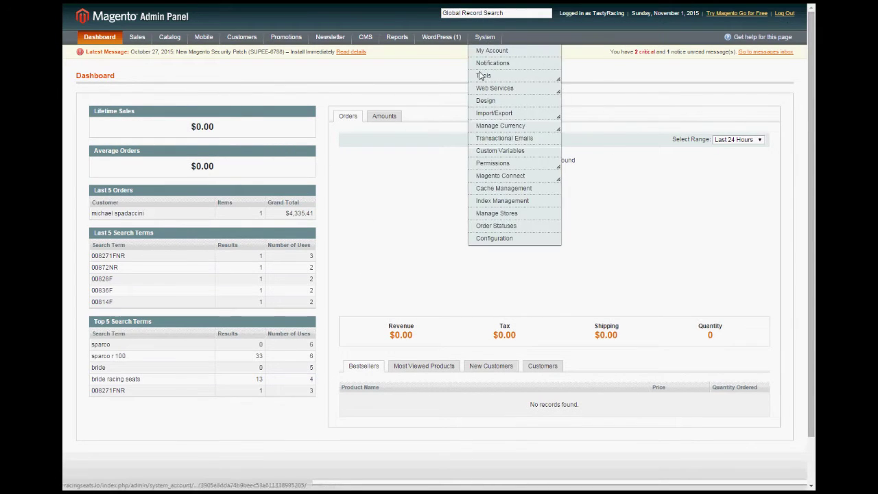
{"action": "mouse_move", "coordinate": [494, 172]}
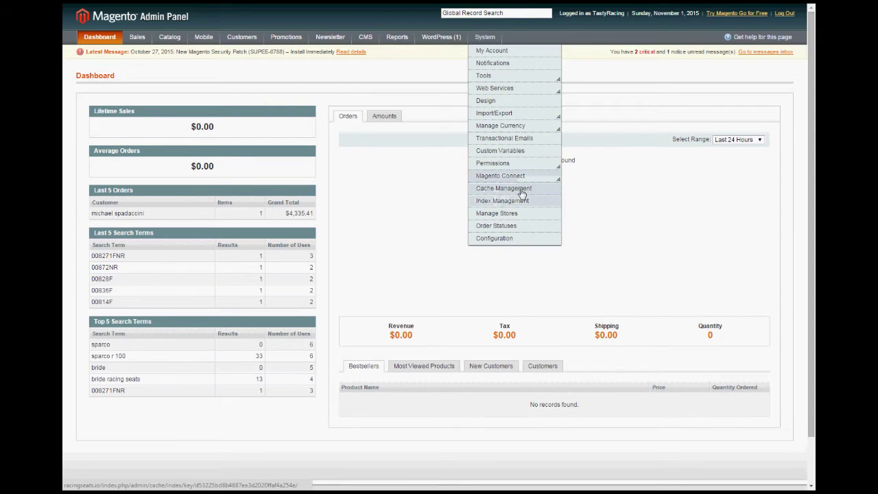
{"action": "left_click", "coordinate": [520, 195]}
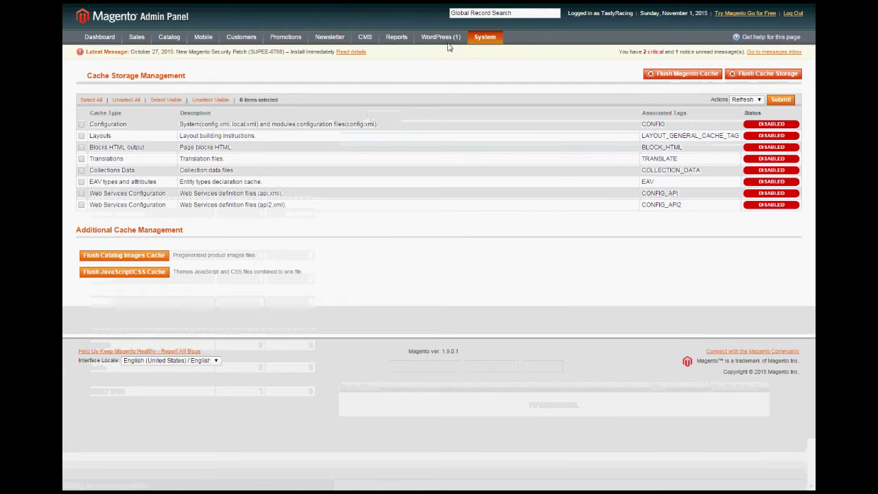
Reindex the data of all indexes in Index Management
{"action": "mouse_move", "coordinate": [494, 40]}
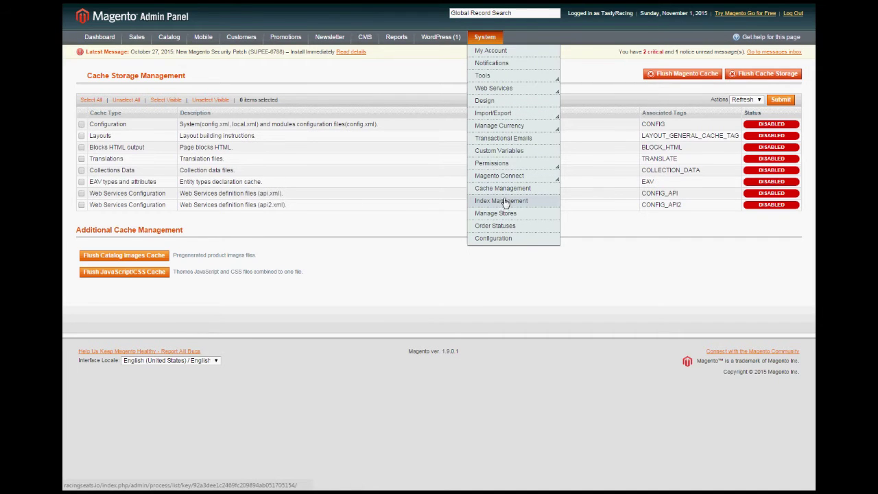
{"action": "left_click", "coordinate": [505, 201]}
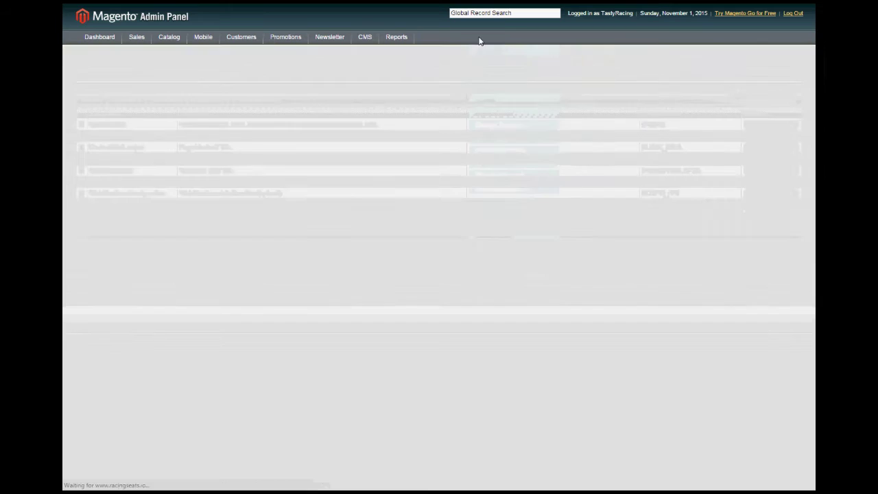
{"action": "left_click", "coordinate": [90, 100]}
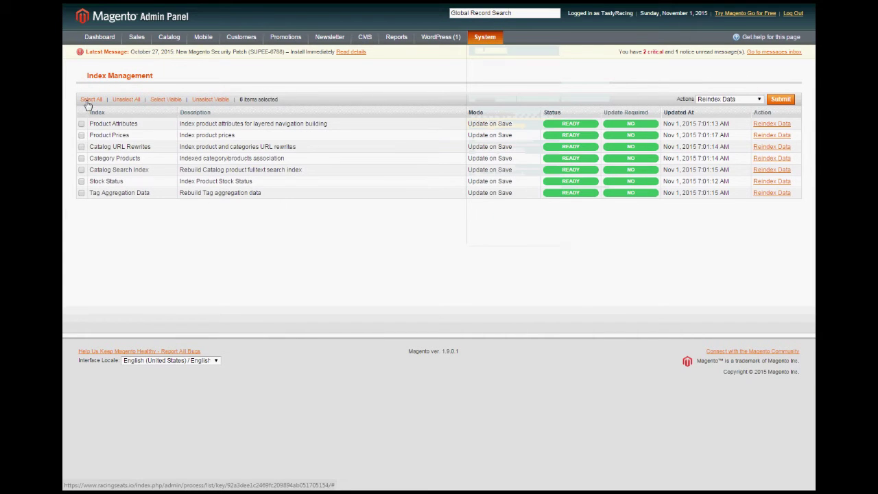
{"action": "left_click", "coordinate": [781, 99]}
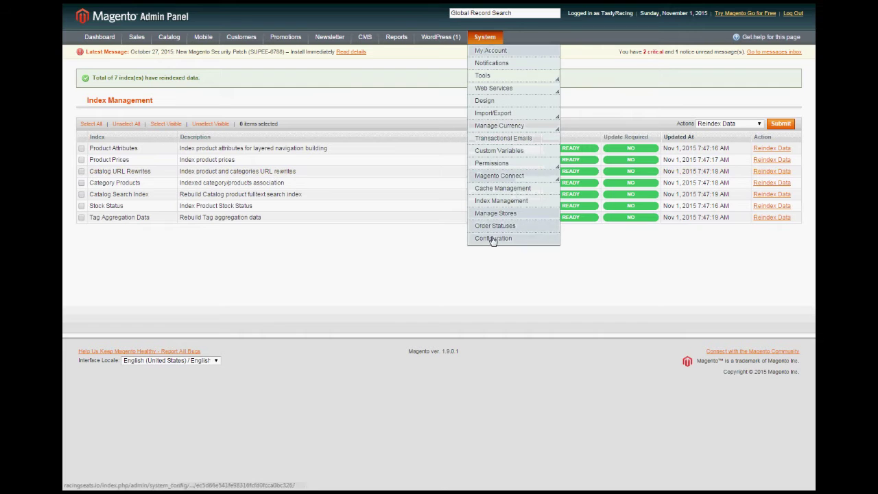
Open the Magmodules Google Shopping settings in the system configuration
{"action": "left_click", "coordinate": [494, 240]}
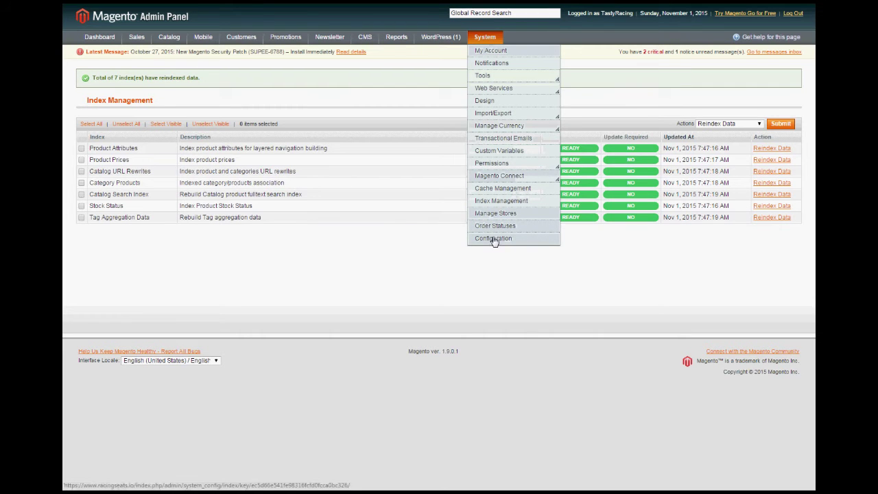
{"action": "scroll", "coordinate": [533, 254], "scroll_direction": "down", "scroll_amount": 4}
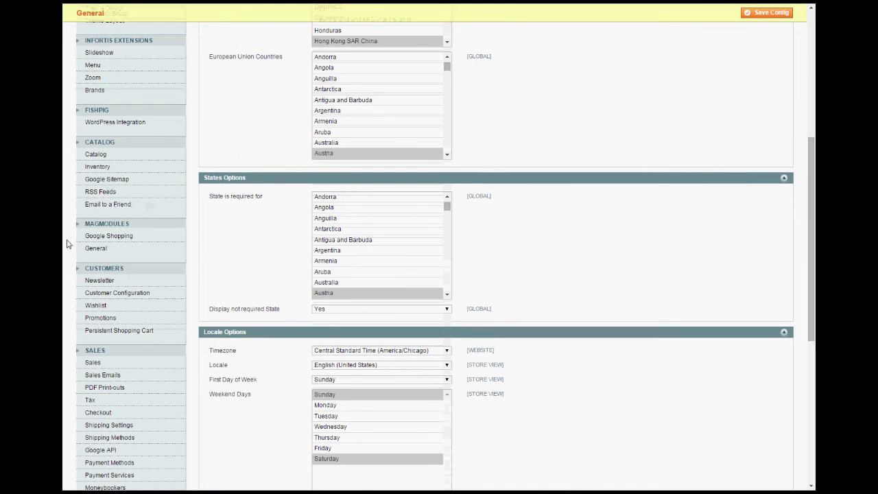
{"action": "left_click", "coordinate": [116, 238]}
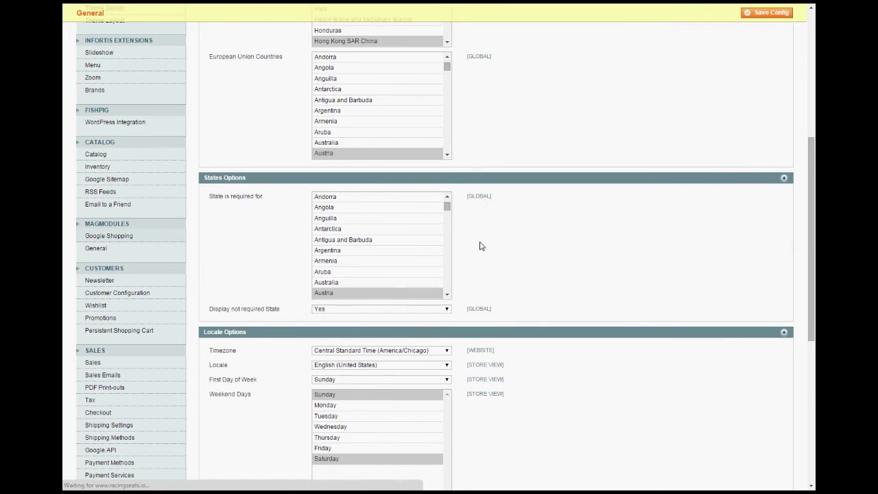
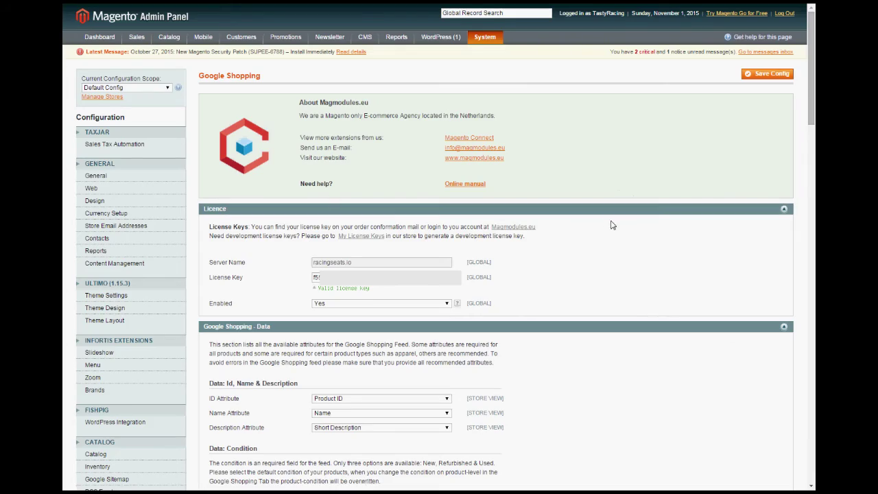
Review the Google Shopping configuration from the licence and data attributes through to the feed generation and cron settings
{"action": "scroll", "coordinate": [574, 254], "scroll_direction": "down", "scroll_amount": 5}
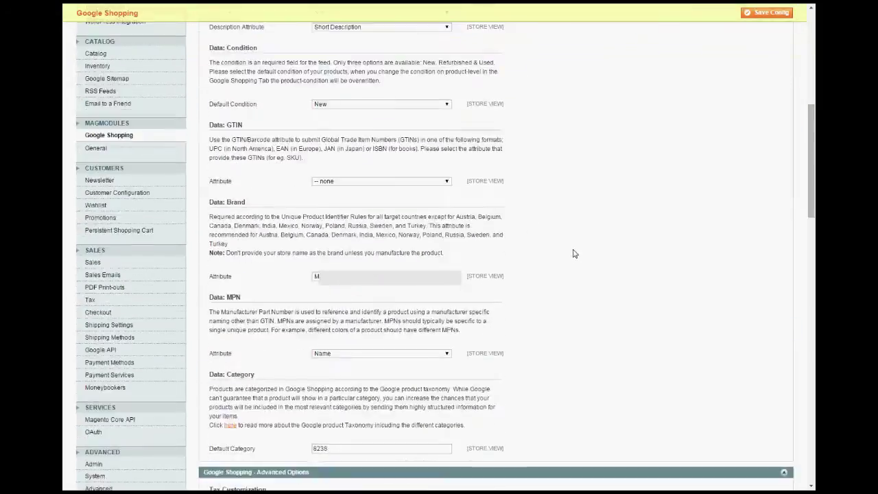
{"action": "scroll", "coordinate": [574, 255], "scroll_direction": "down", "scroll_amount": 10}
{"action": "scroll", "coordinate": [574, 254], "scroll_direction": "down", "scroll_amount": 5}
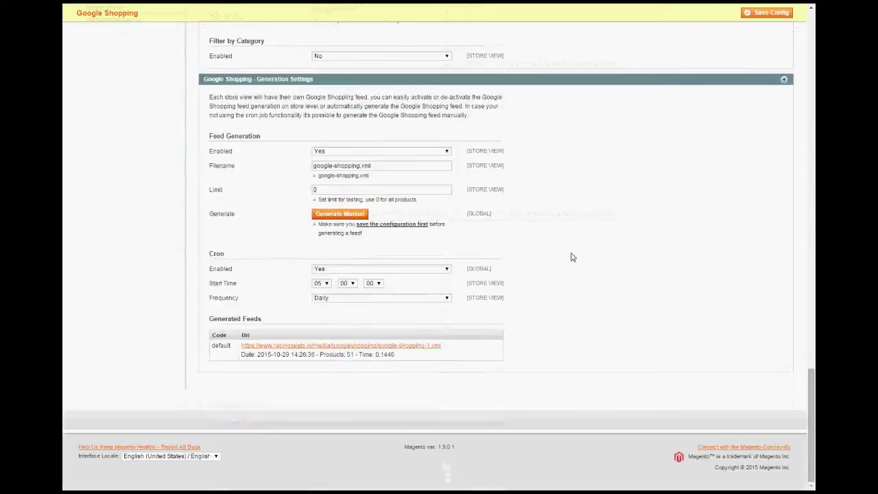
{"action": "scroll", "coordinate": [571, 256], "scroll_direction": "up", "scroll_amount": 15}
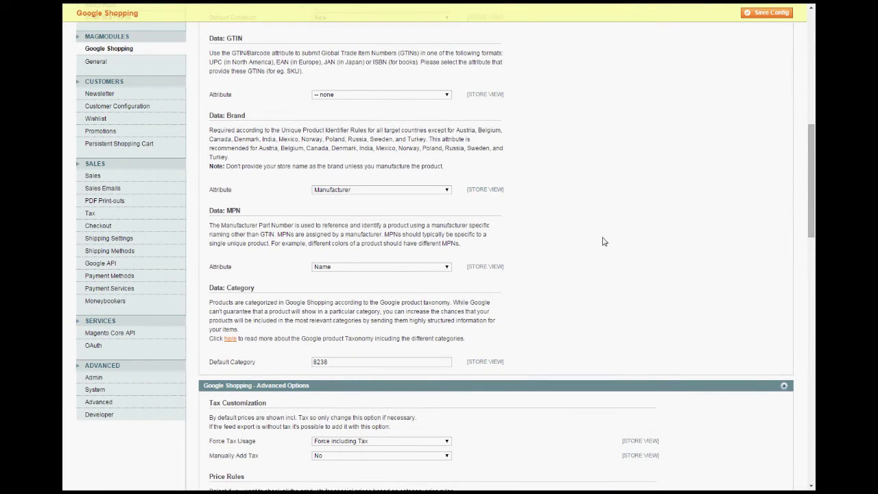
{"action": "scroll", "coordinate": [604, 241], "scroll_direction": "down", "scroll_amount": 10}
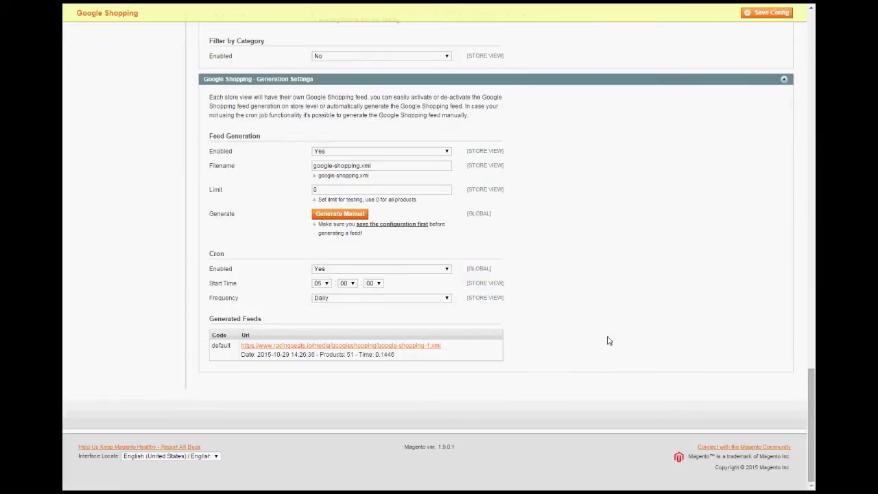
{"action": "scroll", "coordinate": [607, 343], "scroll_direction": "up", "scroll_amount": 10}
{"action": "scroll", "coordinate": [608, 338], "scroll_direction": "up", "scroll_amount": 10}
{"action": "scroll", "coordinate": [608, 339], "scroll_direction": "down", "scroll_amount": 20}
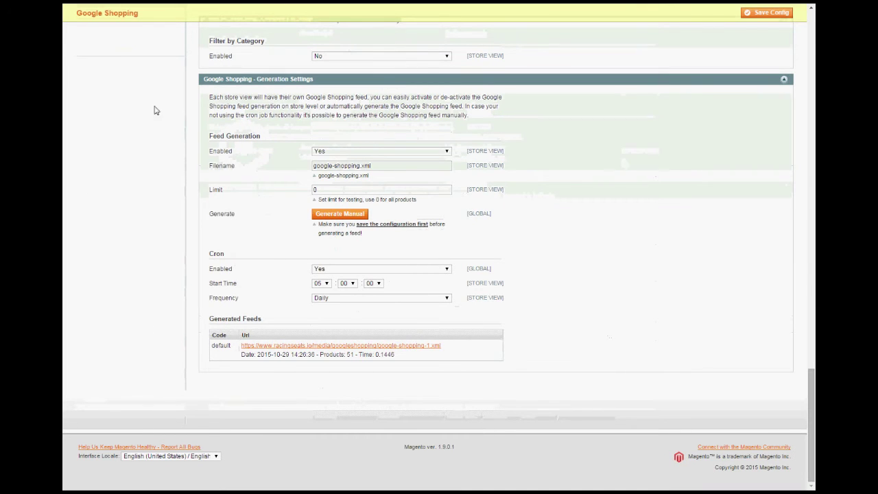
Check the feed filename, open the generated google-shopping-1.xml feed, and examine the products' brand and Google product category entries
{"action": "triple_click", "coordinate": [334, 168]}
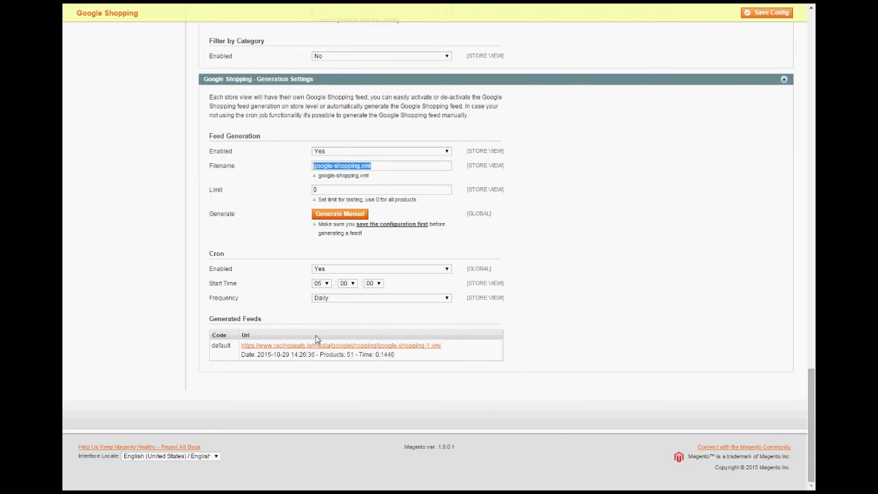
{"action": "right_click", "coordinate": [418, 347]}
{"action": "left_click", "coordinate": [452, 352]}
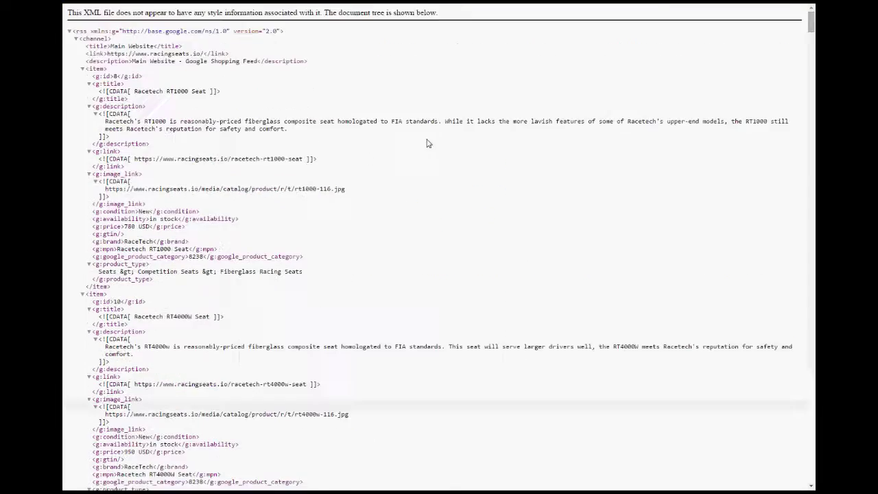
{"action": "left_click_drag", "start_coordinate": [176, 144], "coordinate": [130, 166]}
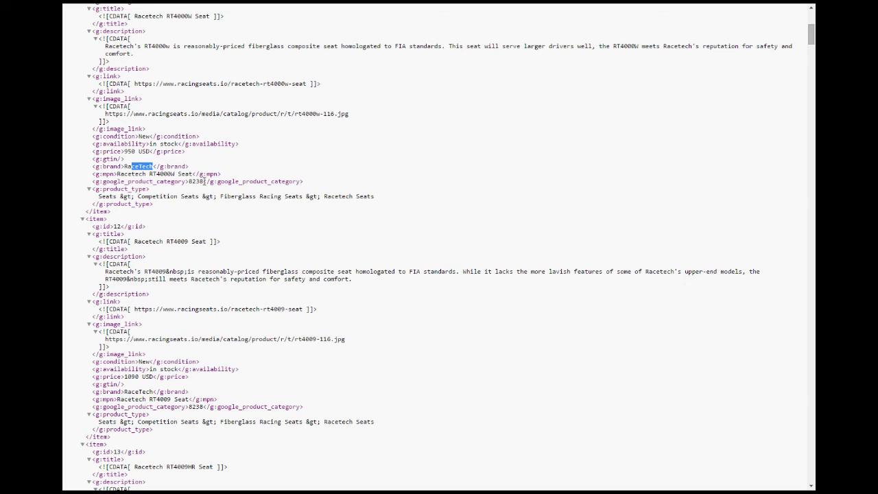
{"action": "left_click_drag", "start_coordinate": [205, 182], "coordinate": [185, 182]}
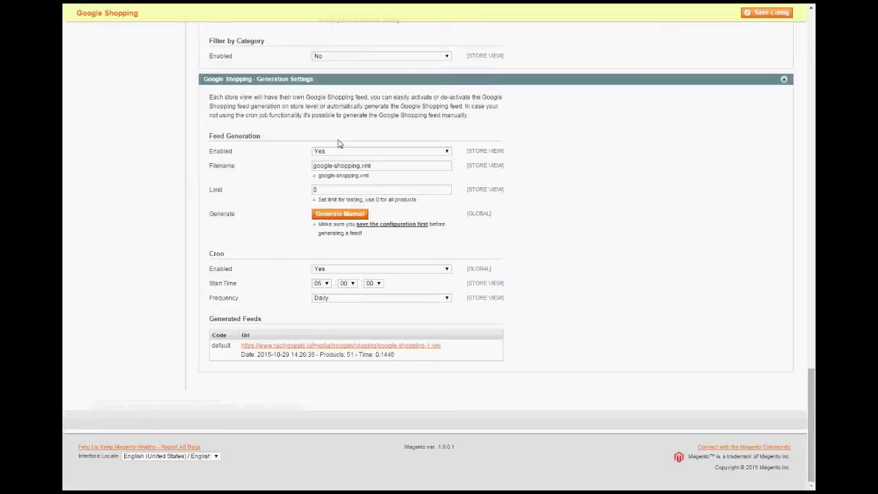
Inspect the available choices for the ID attribute in the Google Shopping data settings
{"action": "scroll", "coordinate": [552, 279], "scroll_direction": "up", "scroll_amount": 15}
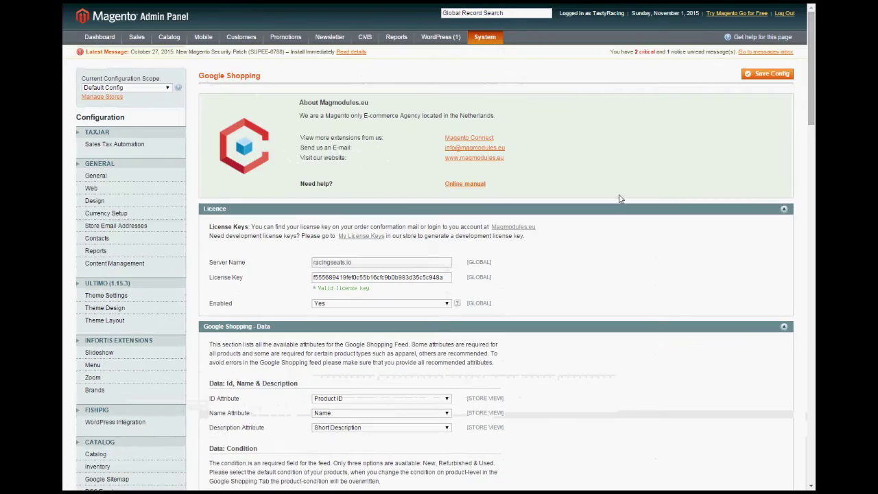
{"action": "scroll", "coordinate": [494, 336], "scroll_direction": "down", "scroll_amount": 3}
{"action": "scroll", "coordinate": [494, 336], "scroll_direction": "down", "scroll_amount": 2}
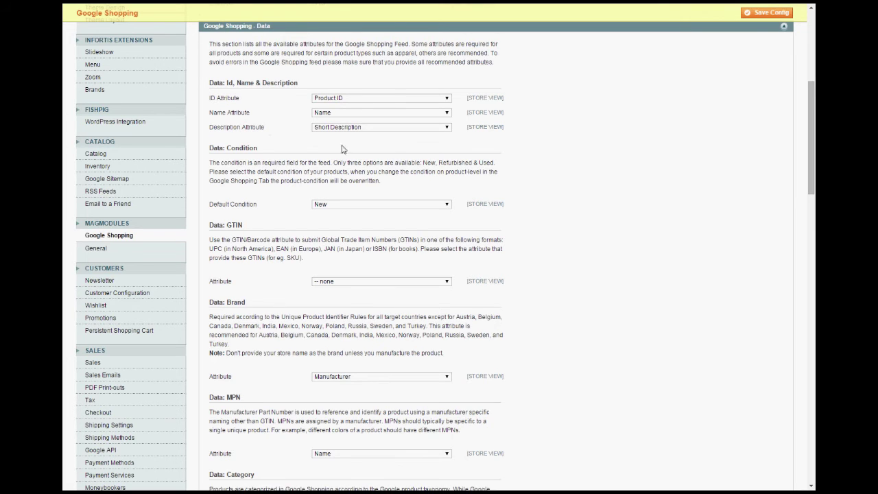
{"action": "left_click", "coordinate": [357, 99]}
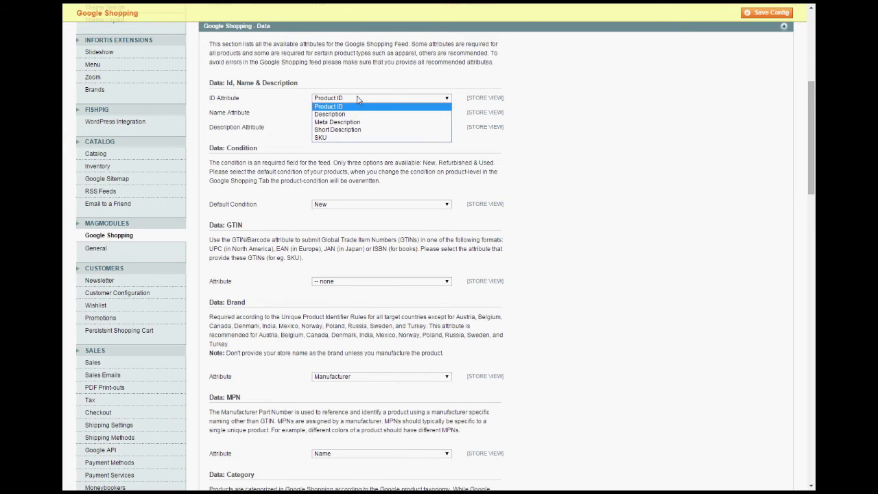
{"action": "left_click", "coordinate": [462, 99]}
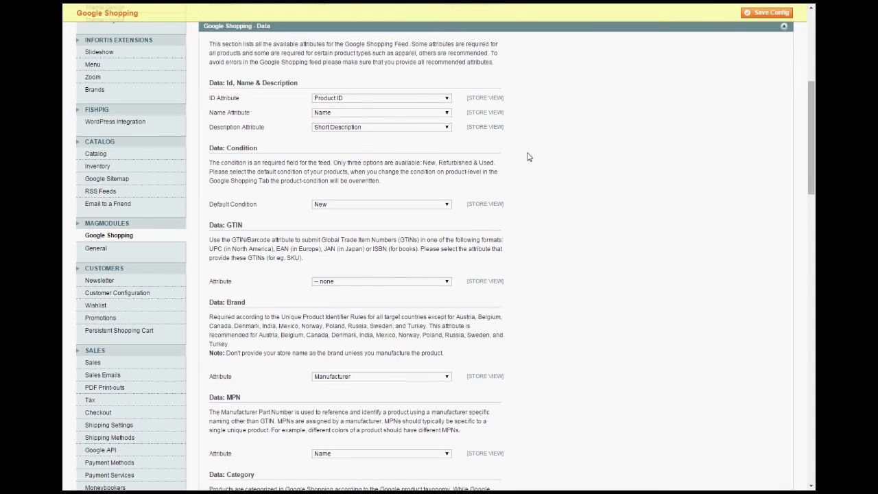
Review the condition and GTIN settings and inspect the choices for the brand attribute
{"action": "scroll", "coordinate": [615, 217], "scroll_direction": "down", "scroll_amount": 3}
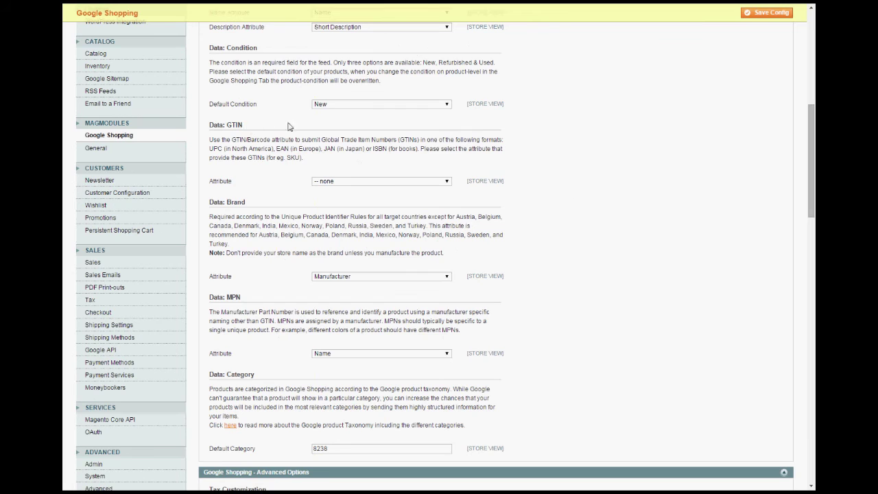
{"action": "double_click", "coordinate": [235, 125]}
{"action": "left_click", "coordinate": [545, 191]}
{"action": "scroll", "coordinate": [546, 190], "scroll_direction": "up", "scroll_amount": 1}
{"action": "scroll", "coordinate": [545, 191], "scroll_direction": "down", "scroll_amount": 2}
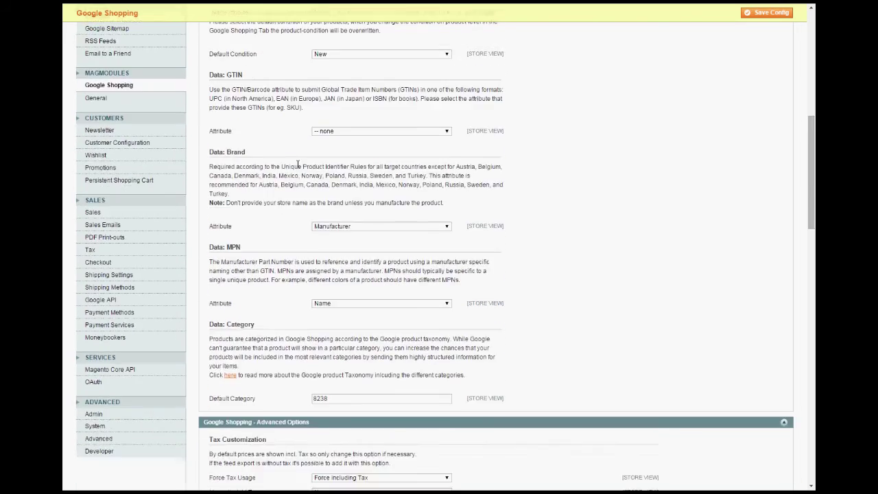
{"action": "left_click", "coordinate": [365, 231]}
{"action": "left_click", "coordinate": [441, 242]}
Review the default category and the advanced options from tax customization through product type and extra fields to shipping prices
{"action": "scroll", "coordinate": [537, 219], "scroll_direction": "down", "scroll_amount": 4}
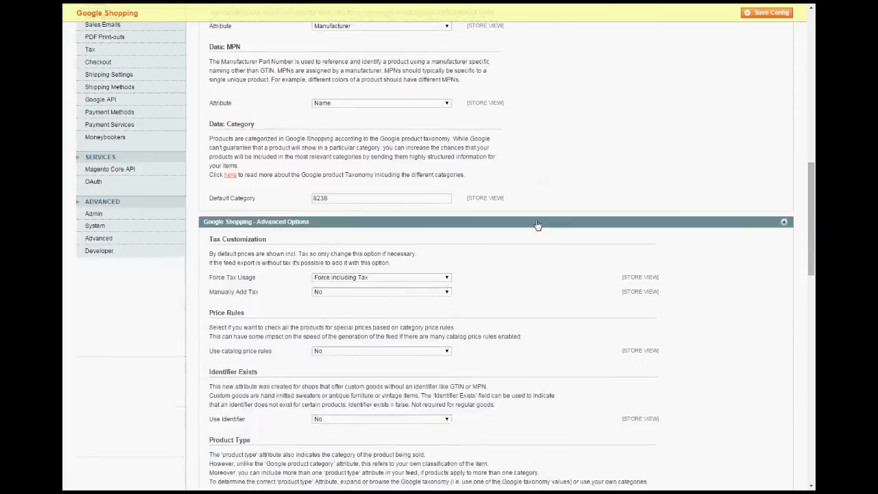
{"action": "scroll", "coordinate": [537, 225], "scroll_direction": "down", "scroll_amount": 1}
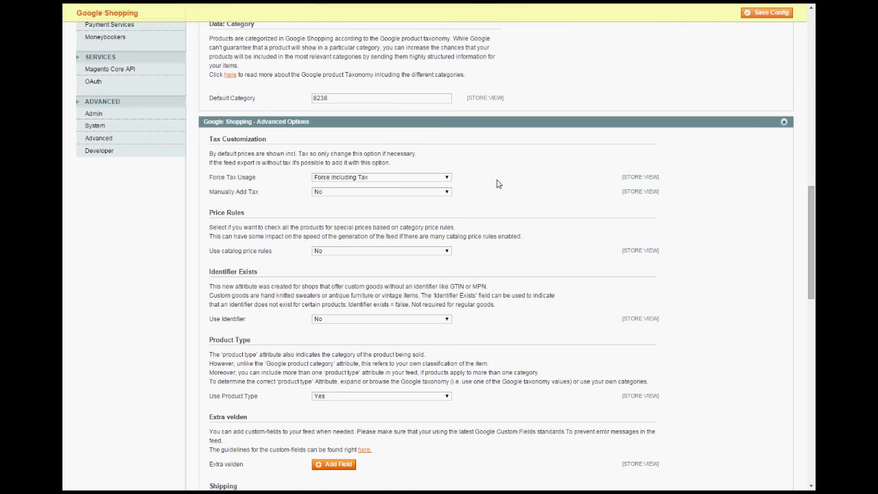
{"action": "scroll", "coordinate": [498, 183], "scroll_direction": "down", "scroll_amount": 3}
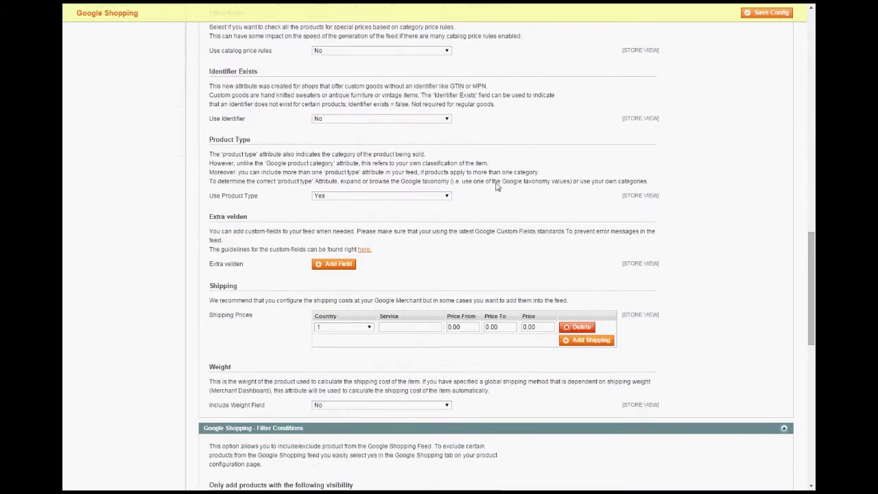
{"action": "scroll", "coordinate": [497, 188], "scroll_direction": "up", "scroll_amount": 1}
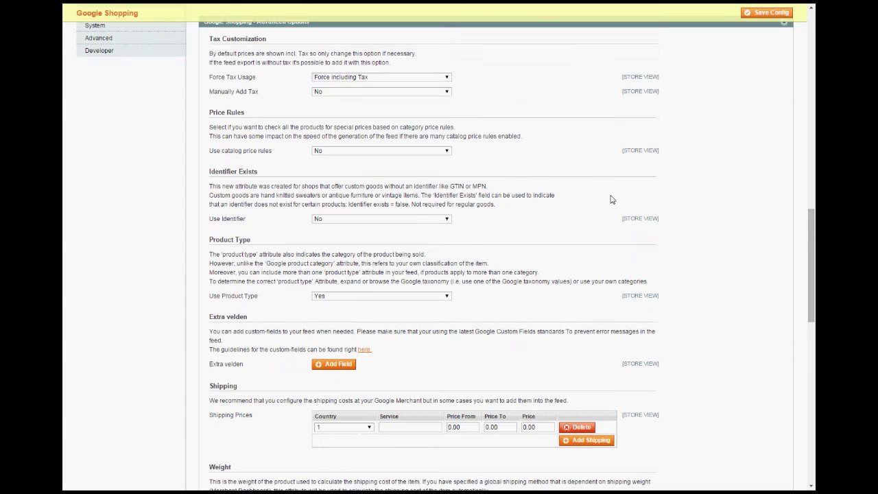
{"action": "scroll", "coordinate": [606, 200], "scroll_direction": "down", "scroll_amount": 2}
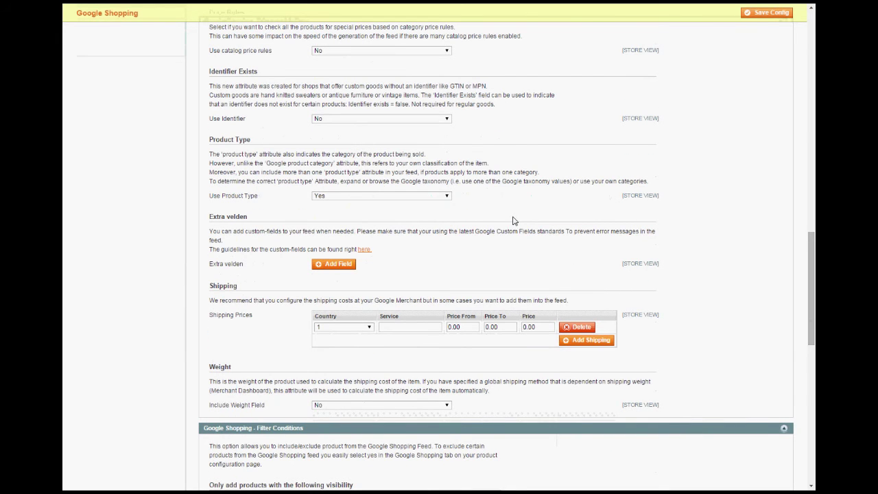
{"action": "scroll", "coordinate": [514, 221], "scroll_direction": "down", "scroll_amount": 2}
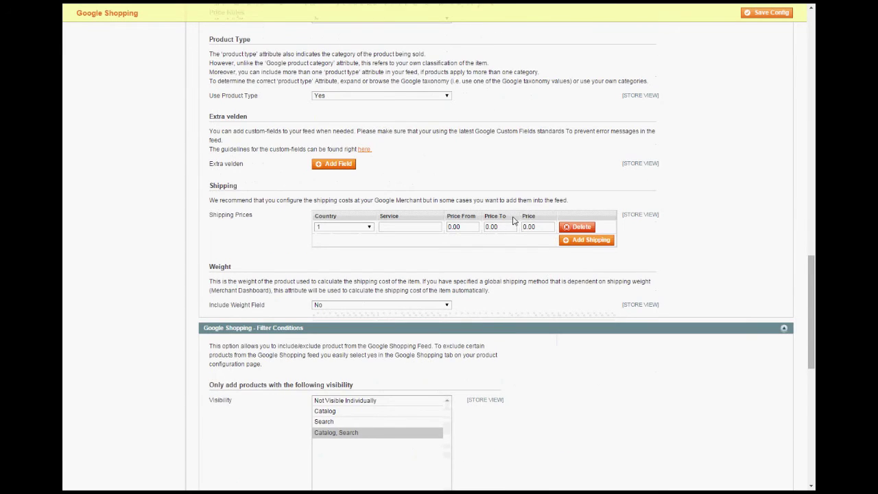
{"action": "left_click_drag", "start_coordinate": [240, 189], "coordinate": [218, 187]}
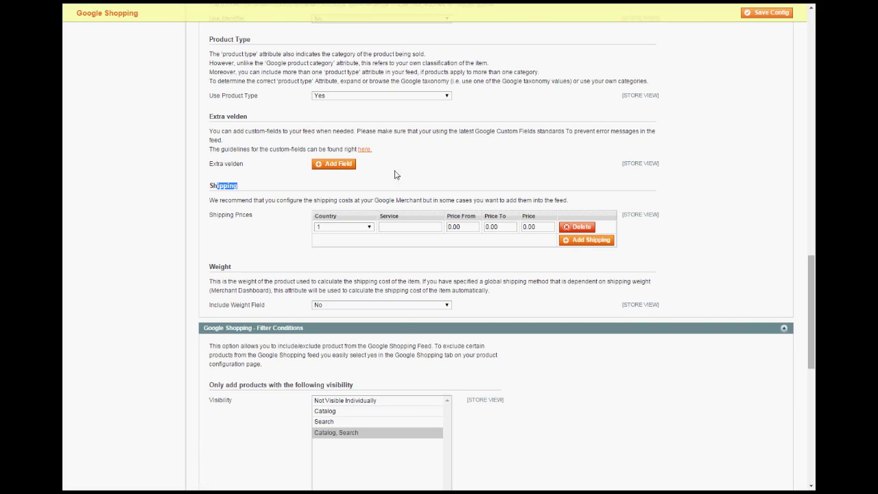
Look over the Google Shopping configuration again, starting from the licence and data attribute sections
{"action": "scroll", "coordinate": [439, 163], "scroll_direction": "up", "scroll_amount": 4}
{"action": "scroll", "coordinate": [439, 163], "scroll_direction": "up", "scroll_amount": 12}
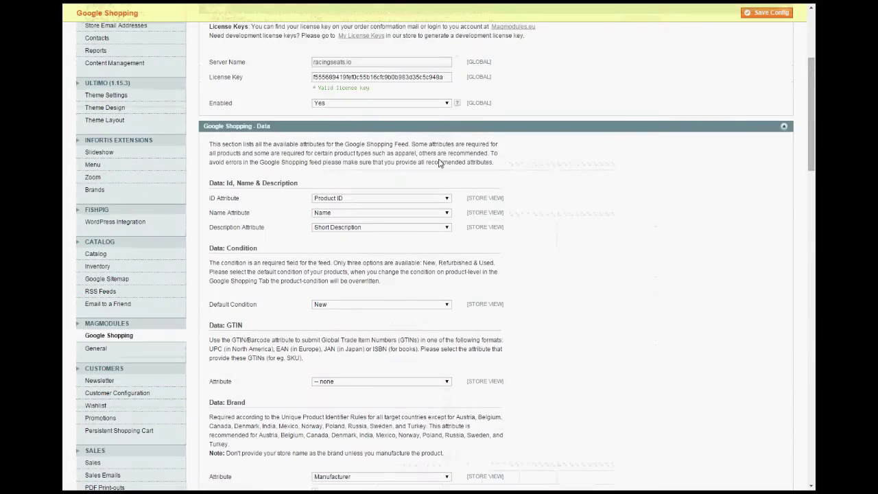
{"action": "scroll", "coordinate": [542, 157], "scroll_direction": "down", "scroll_amount": 20}
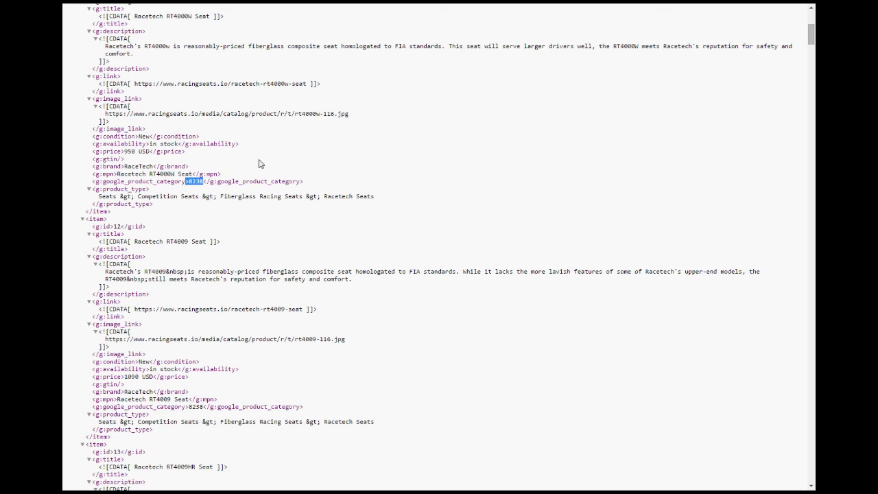
Examine the product entries in the generated XML feed, from the first item through the following Racetech seats
{"action": "scroll", "coordinate": [346, 168], "scroll_direction": "up", "scroll_amount": 5}
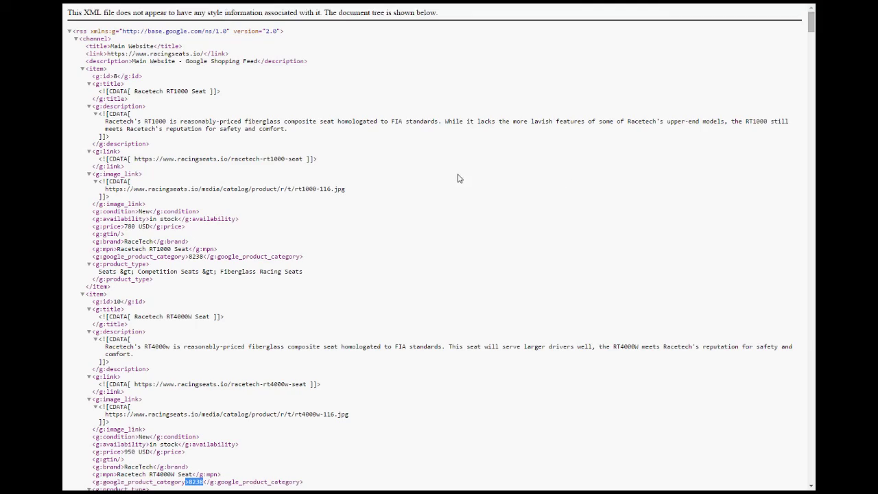
{"action": "scroll", "coordinate": [439, 158], "scroll_direction": "down", "scroll_amount": 20}
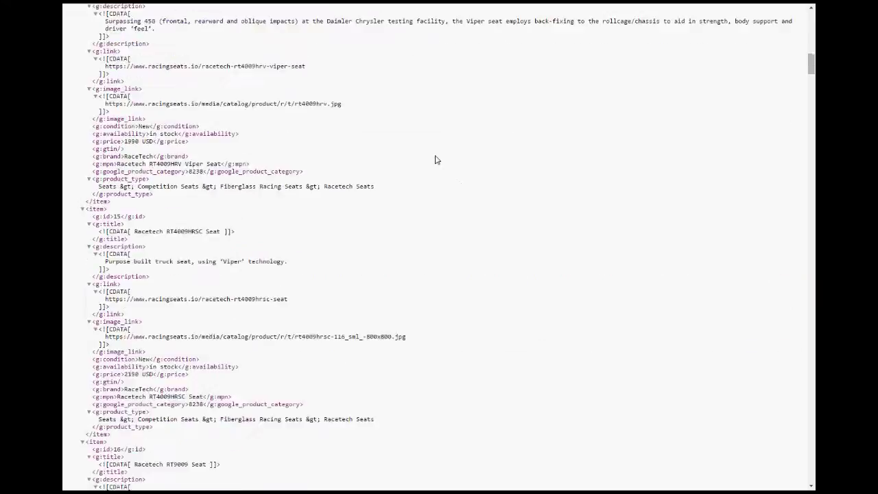
{"action": "scroll", "coordinate": [433, 163], "scroll_direction": "up", "scroll_amount": 20}
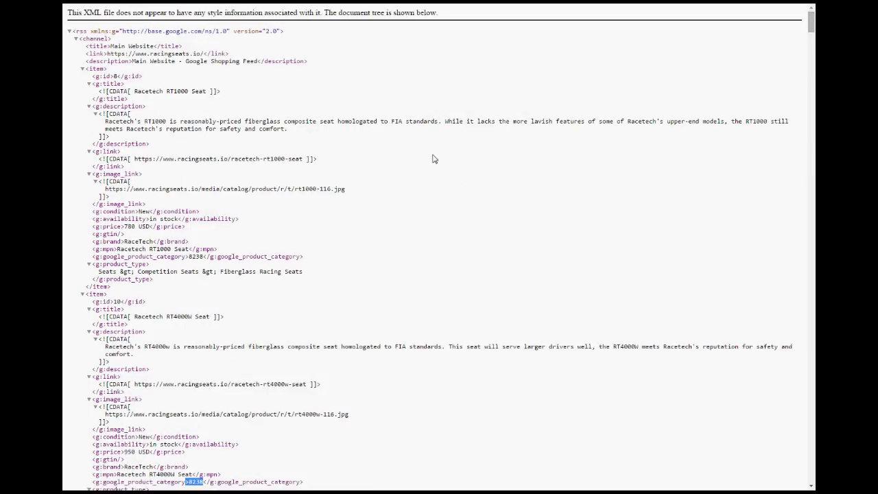